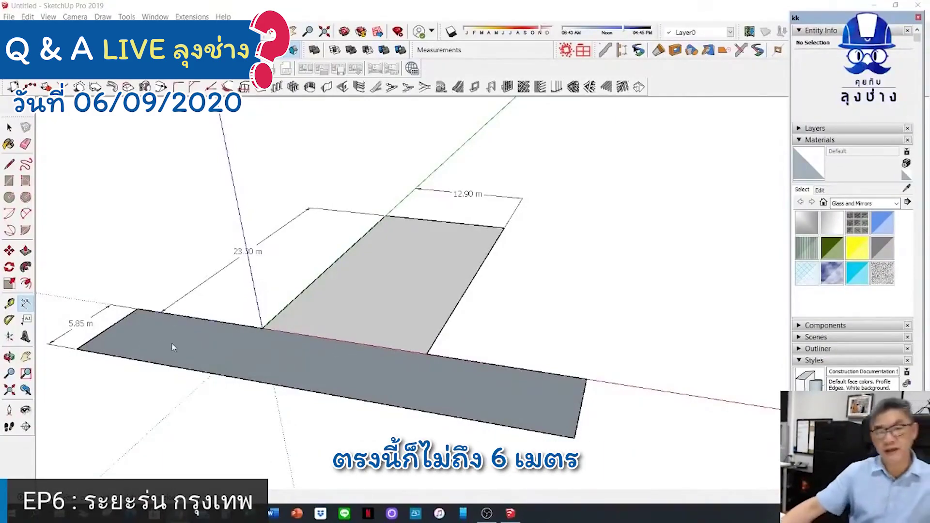
left_click(326, 393)
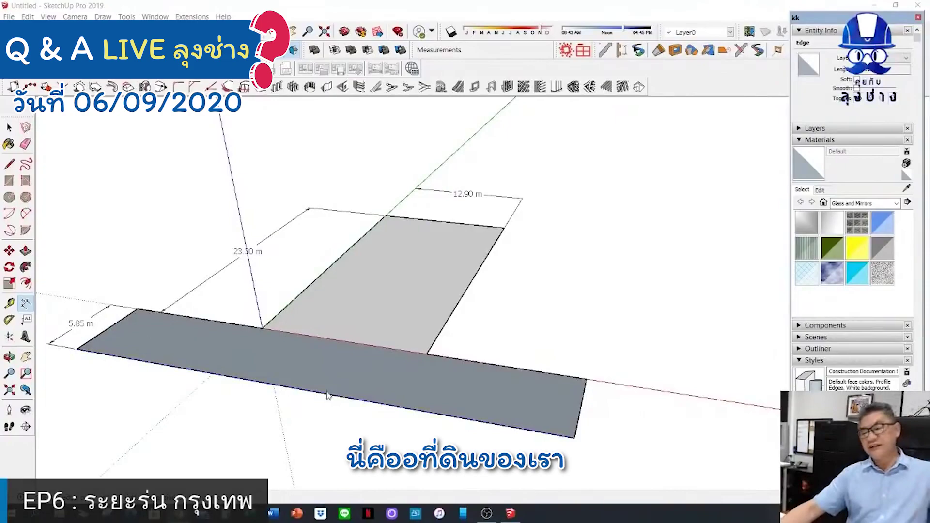
key("Escape")
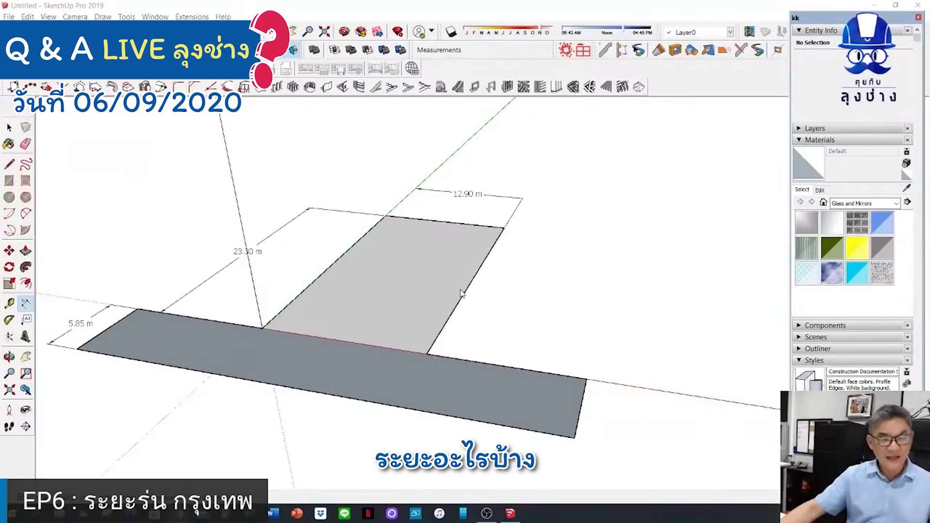
left_click(463, 297)
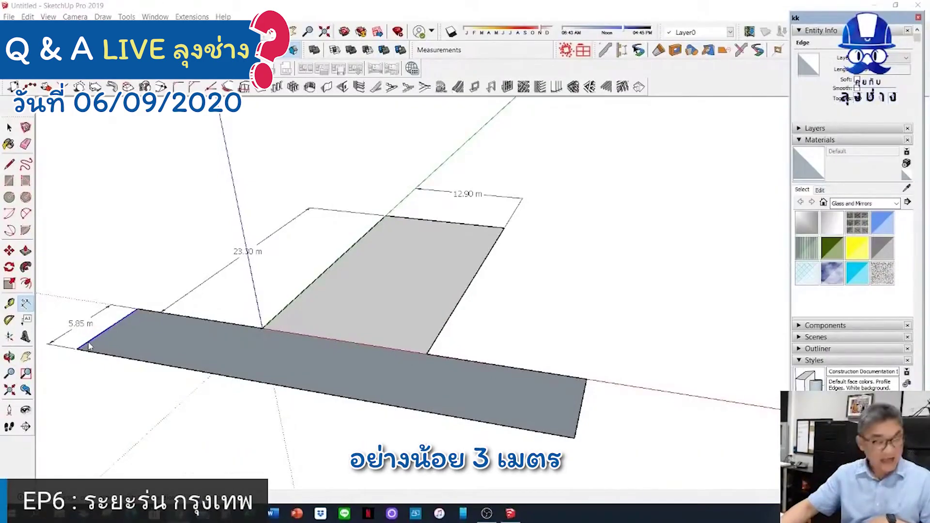
key("ctrl+t")
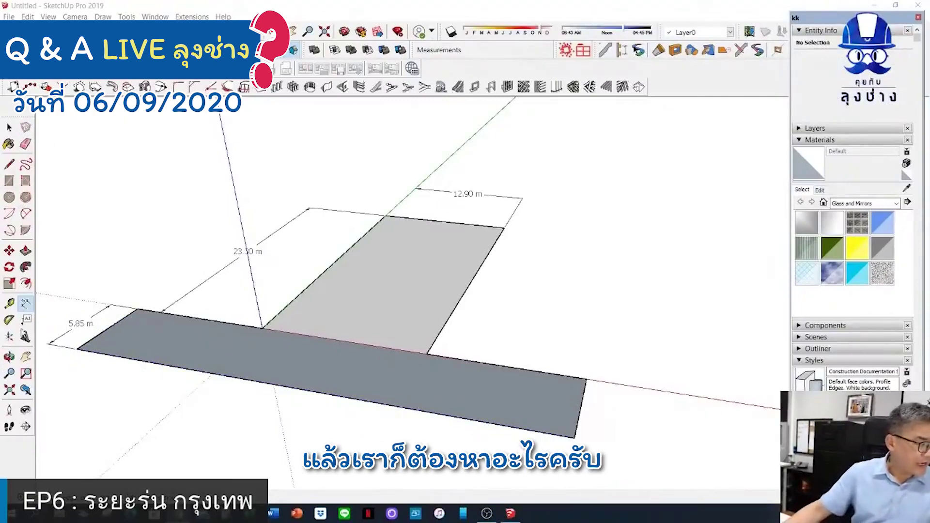
- Place a guide along the road's centreline and a parallel guide offset 3 m from it toward the lot
left_click(9, 303)
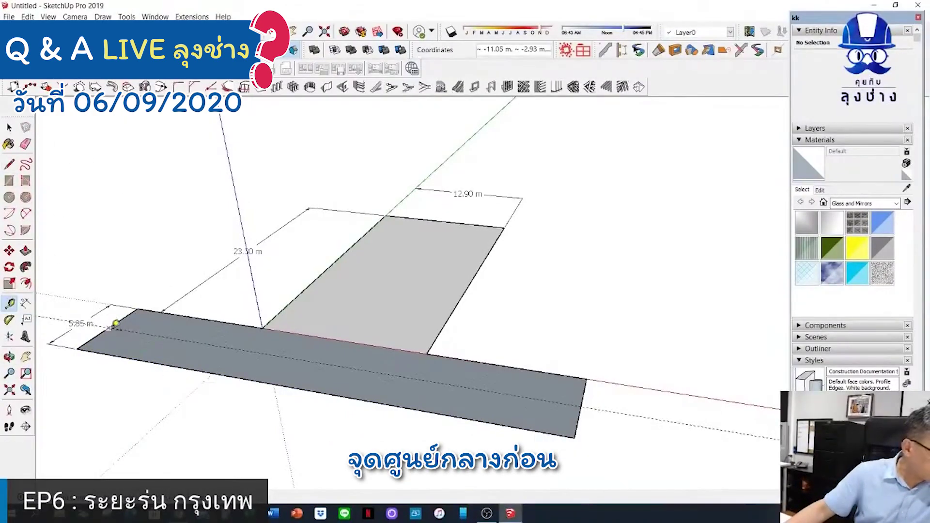
left_click(107, 329)
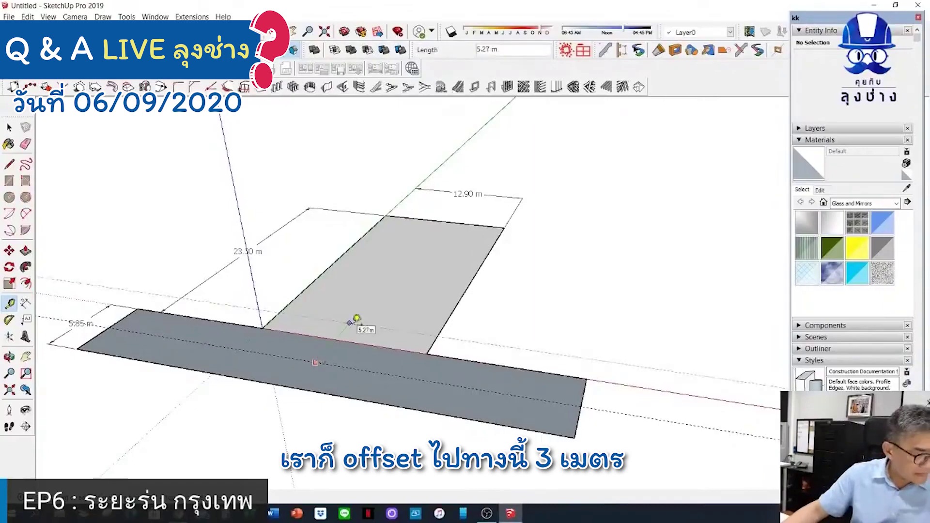
double_click(356, 343)
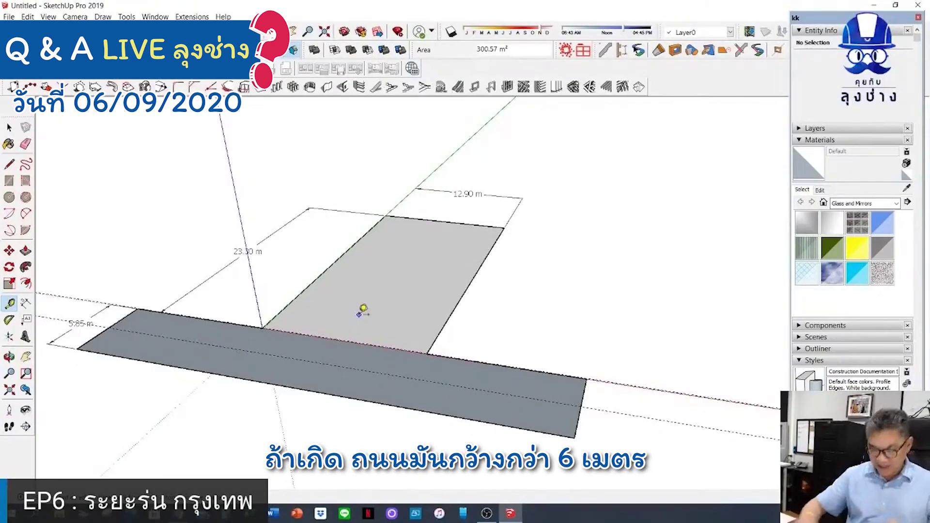
- Remove the existing road and its guides, and draw a wider road rectangle, about 7.54 m deep, along the lot's front edge
key("ctrl+z")
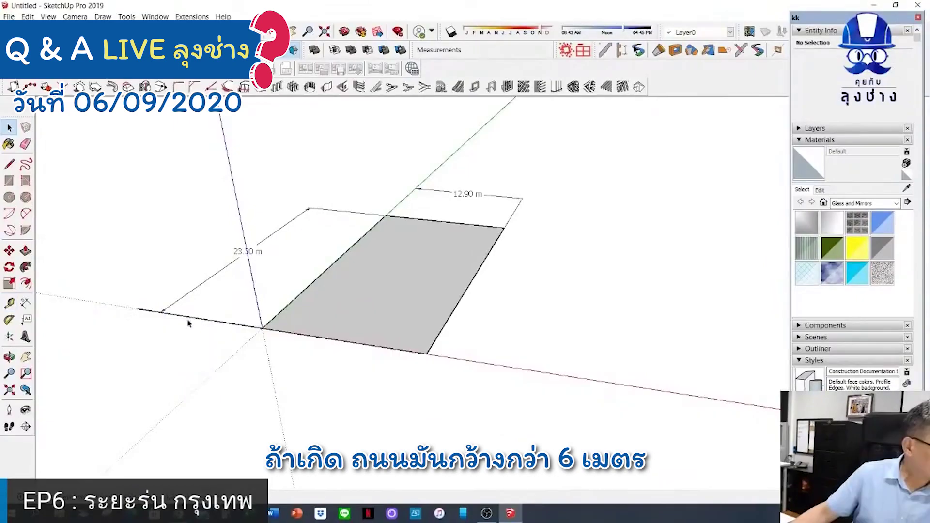
left_click(9, 181)
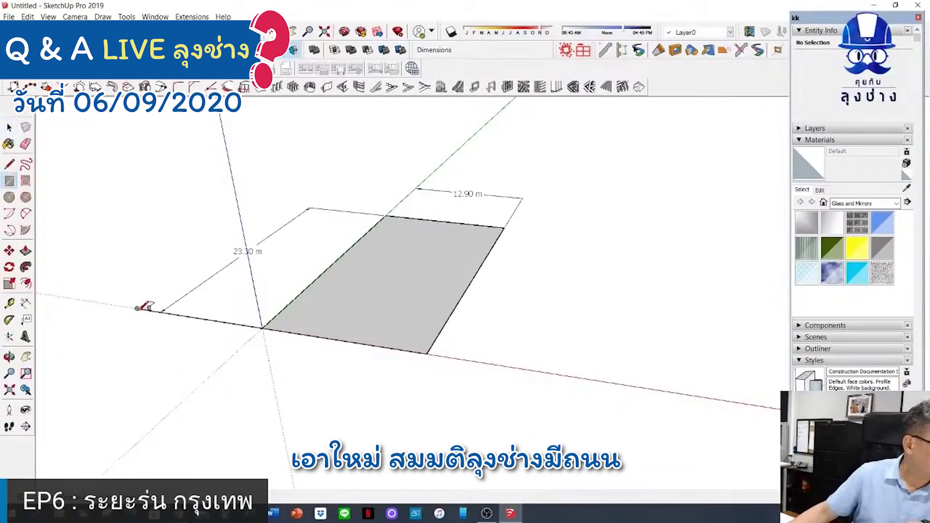
left_click(137, 308)
left_click(525, 448)
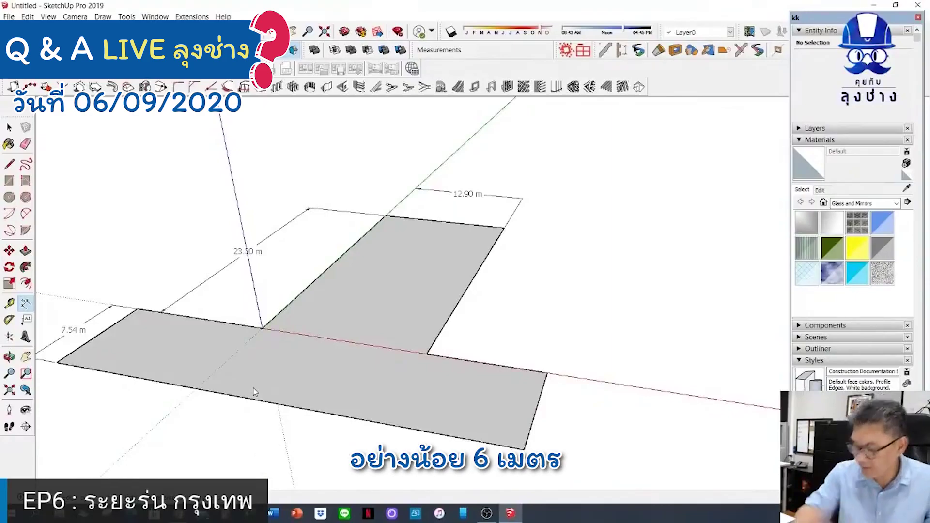
- Place a guide along the new road's centreline and a parallel guide offset 6 m from it into the lot
left_click(9, 303)
left_click(107, 372)
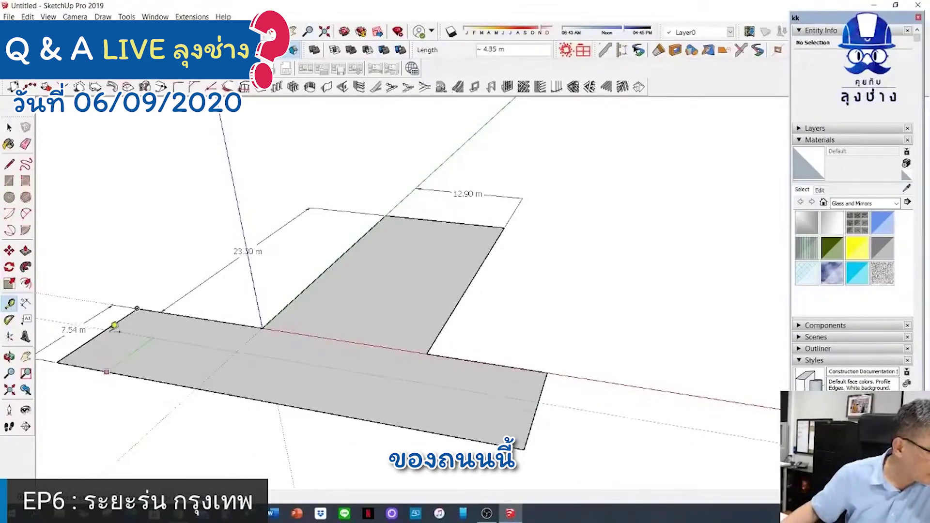
left_click(114, 325)
left_click(317, 367)
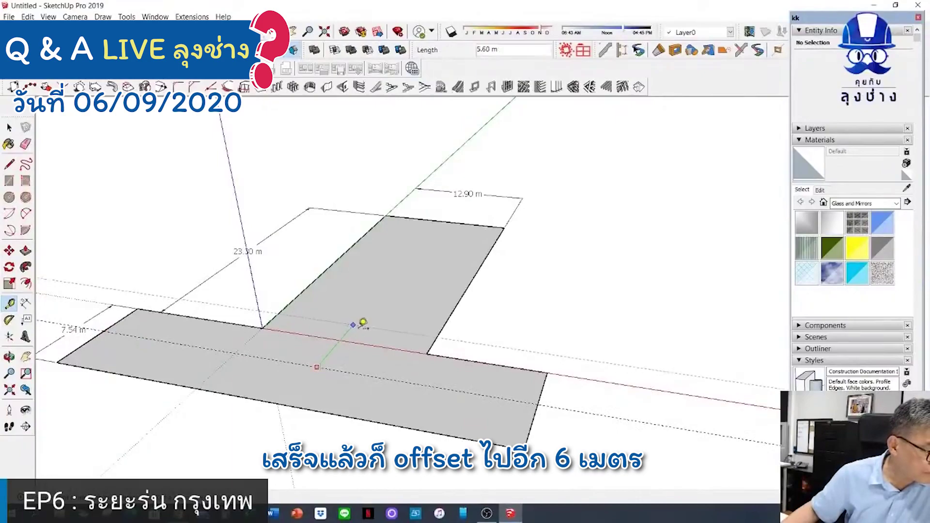
type("6")
key("Return")
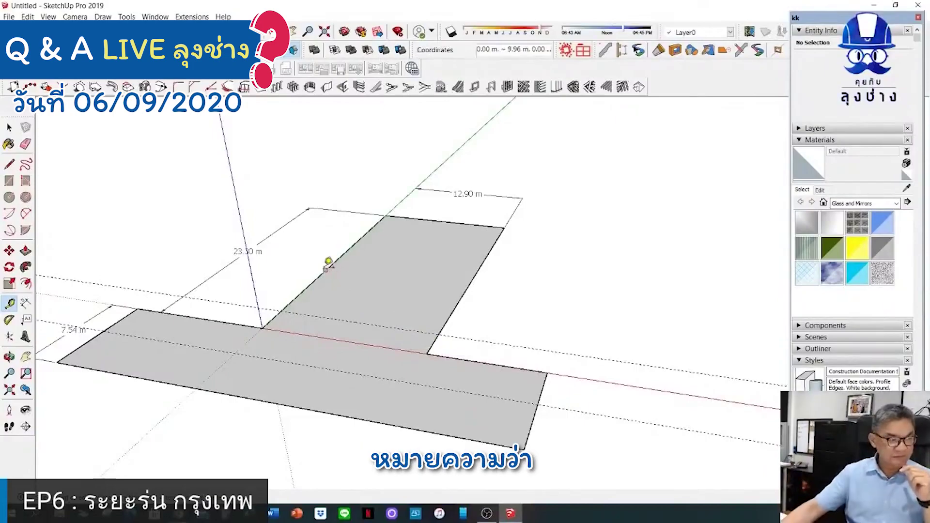
- Place guides 0.5 m inside the lot's two side edges and its rear edge
left_click(334, 262)
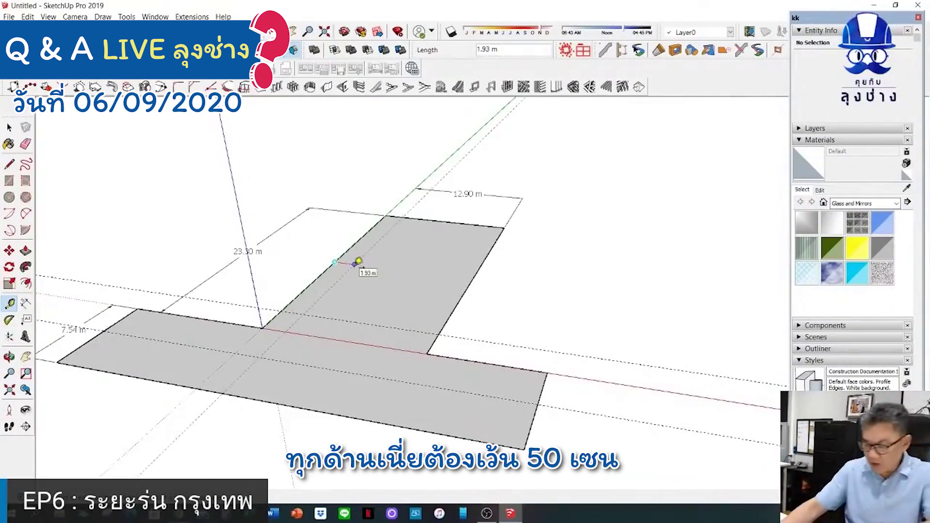
left_click(359, 261)
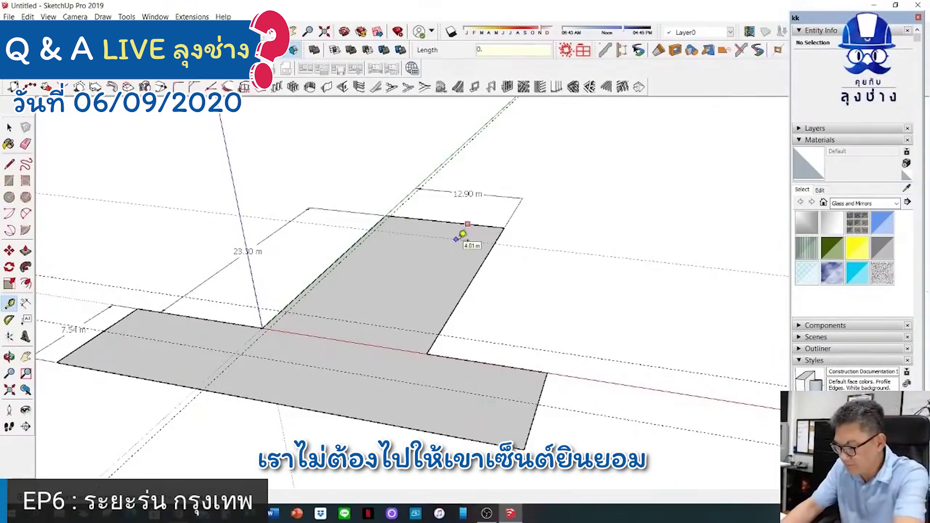
left_click(481, 262)
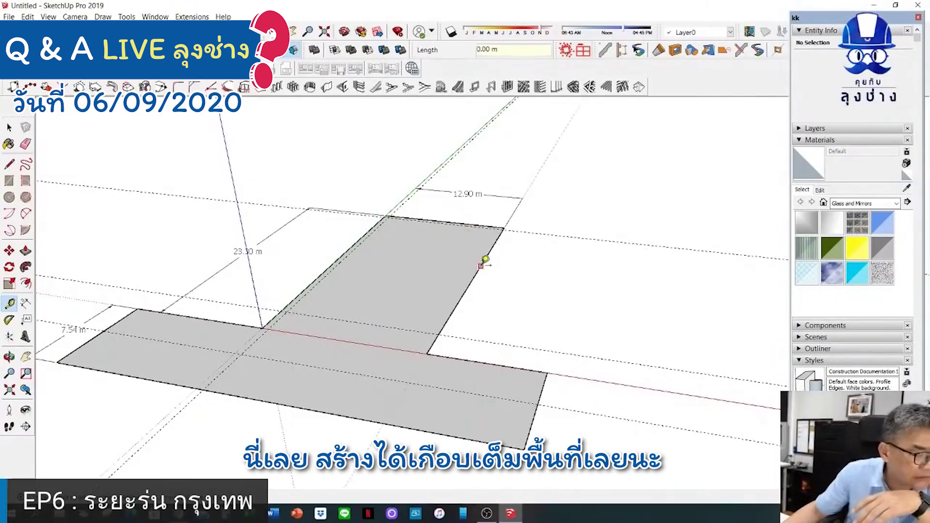
left_click(455, 250)
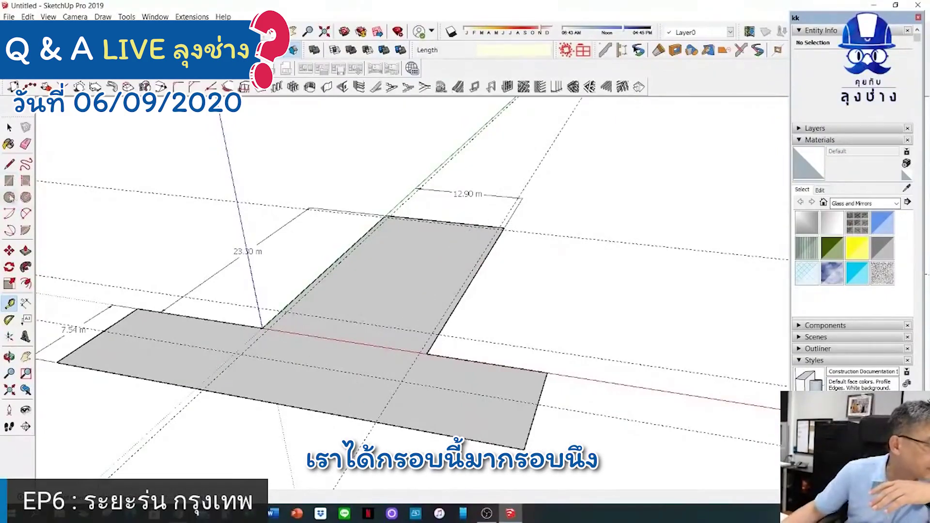
- Draw a grouped rectangle inside the setback guides to mark the buildable area and paint it with the green Marc_Shoes3 material
key("space")
left_click(368, 291)
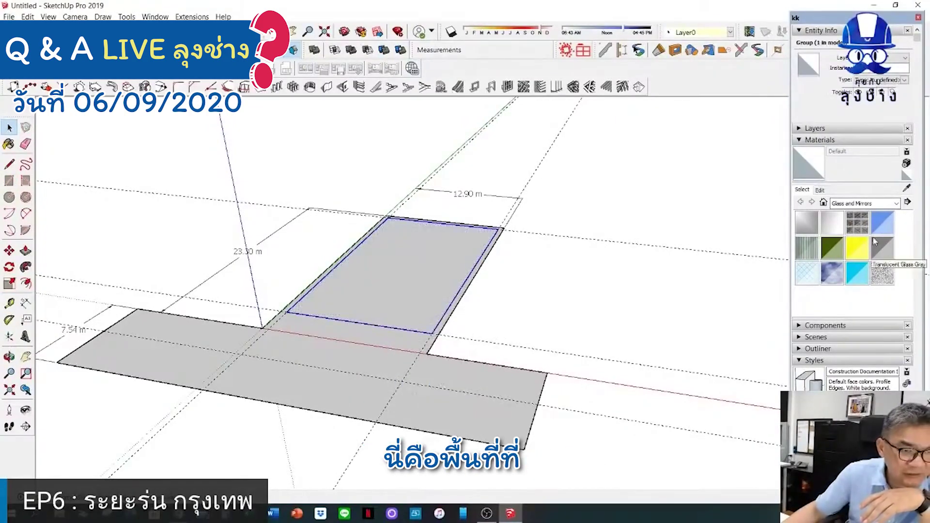
left_click(857, 248)
left_click(824, 203)
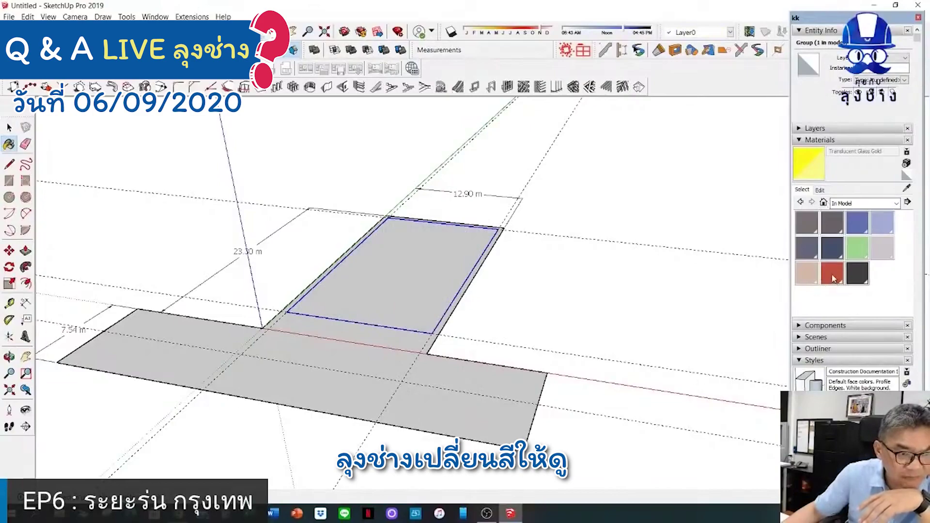
left_click(858, 248)
key("space")
left_click(332, 457)
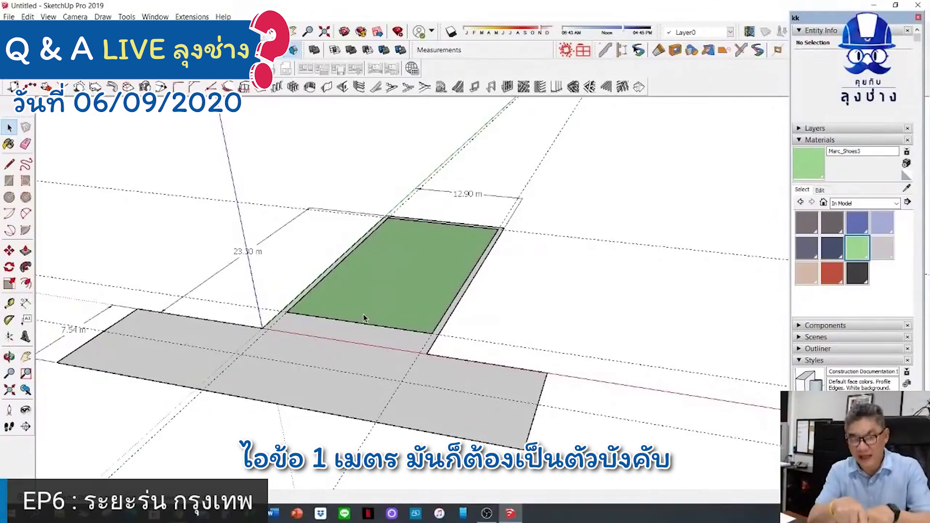
- Place guides 1 m inside the lot's two side edges
key("t")
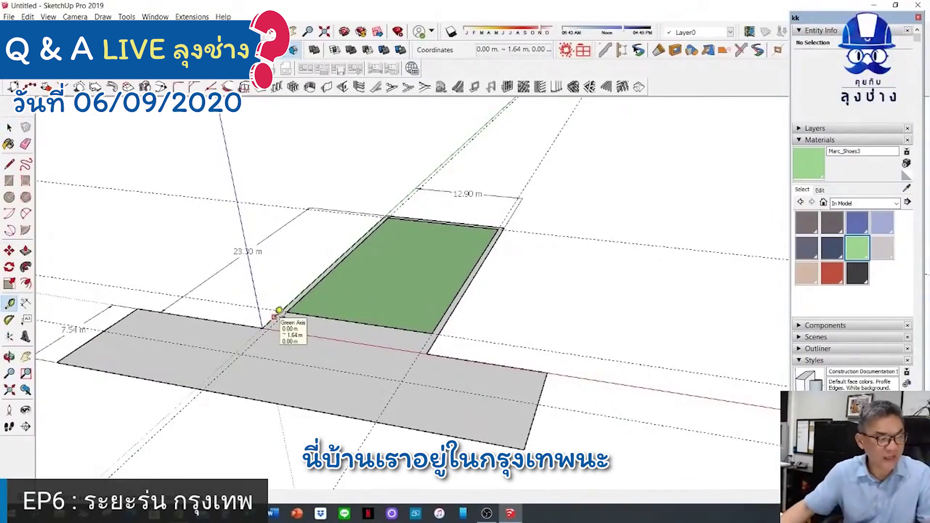
left_click(274, 317)
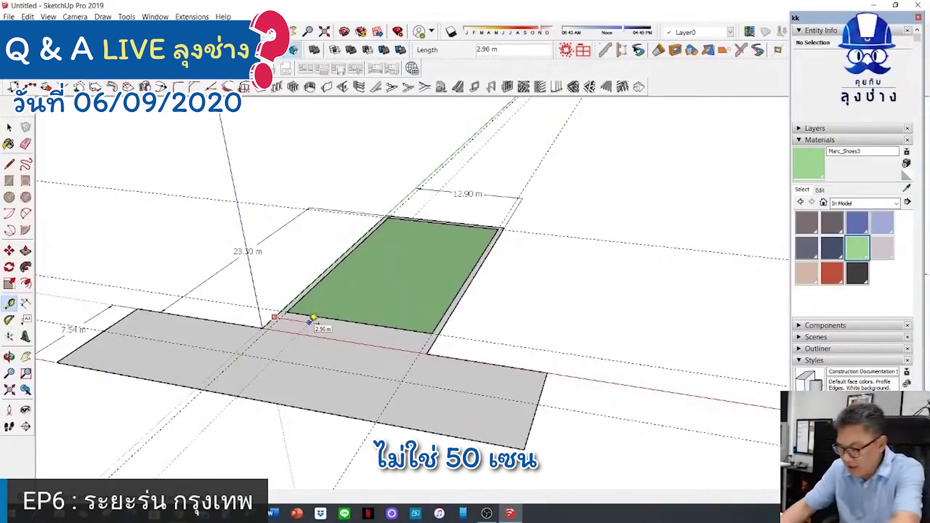
left_click(432, 344)
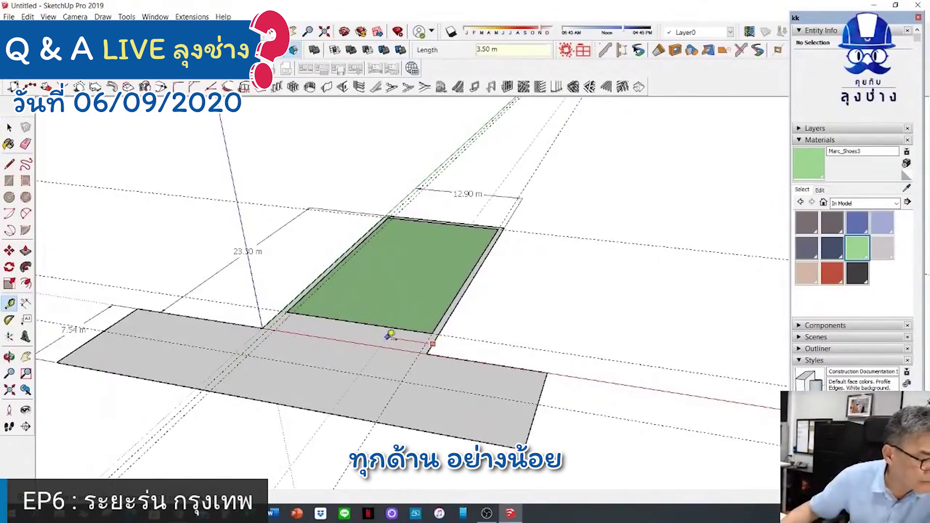
key("Escape")
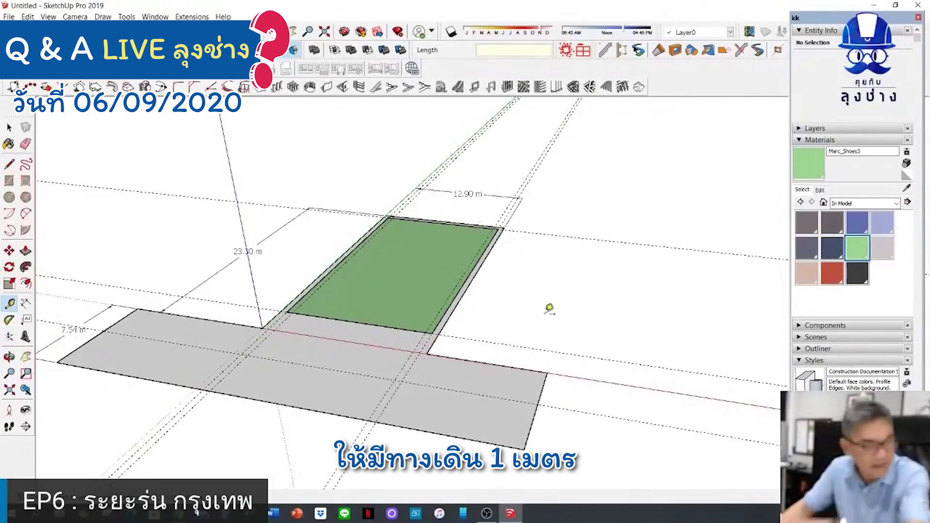
- Add a 1 m guide at the rear edge and replace the green area with a 19.71 m by 10.90 m green grouped rectangle
key("r")
left_click(289, 313)
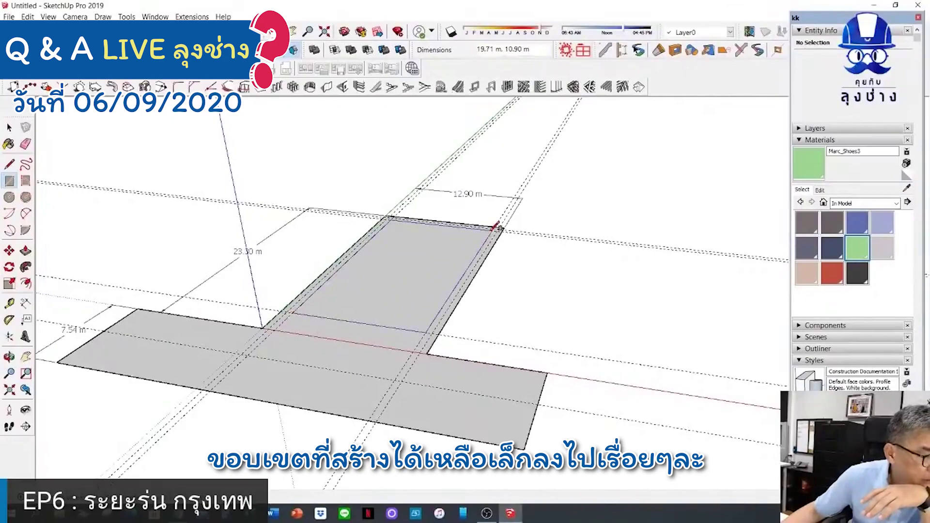
key("space")
left_click(439, 290)
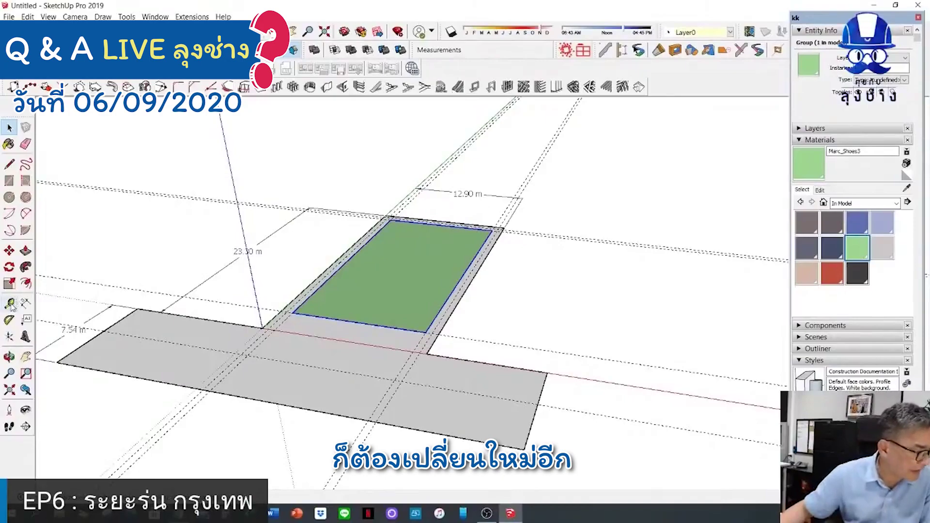
- Add another set of setback guides farther inside the lot and replace the green area with a smaller grouped rectangle within them
right_click(391, 240)
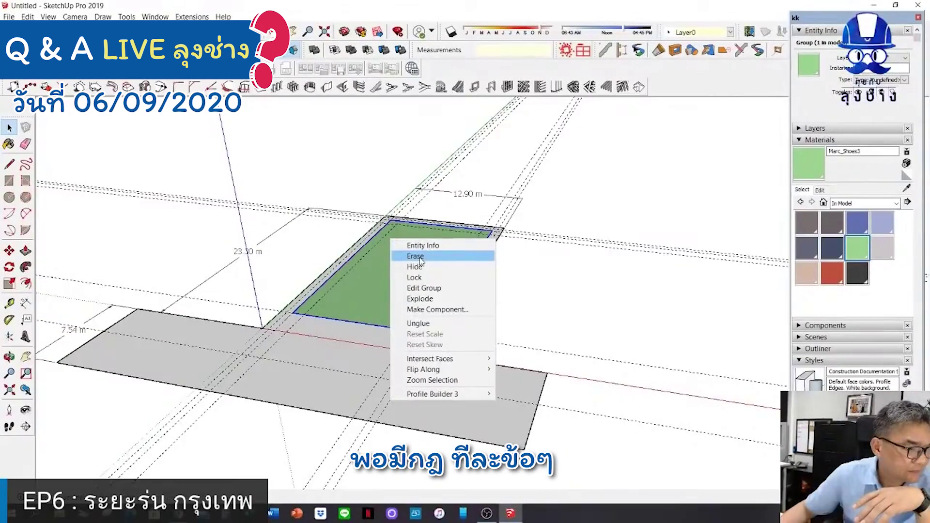
left_click(421, 256)
key("r")
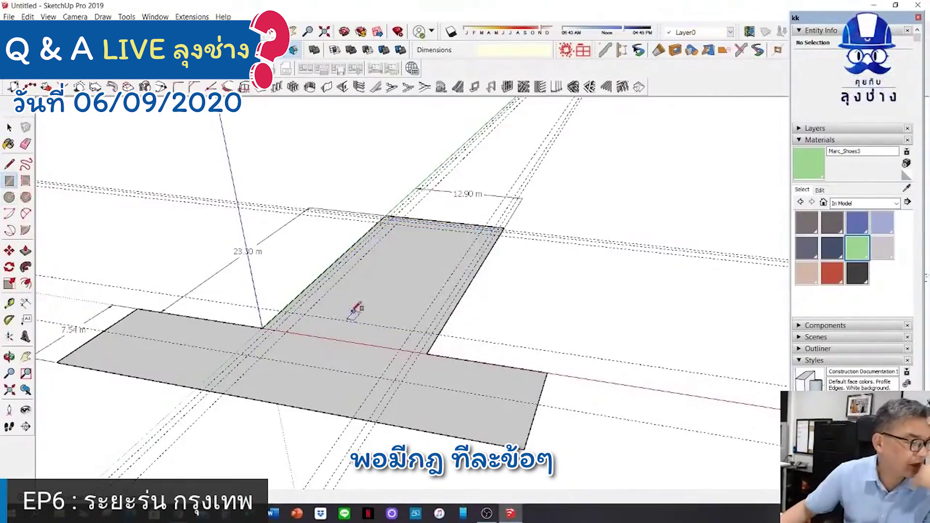
left_click(304, 314)
left_click(481, 230)
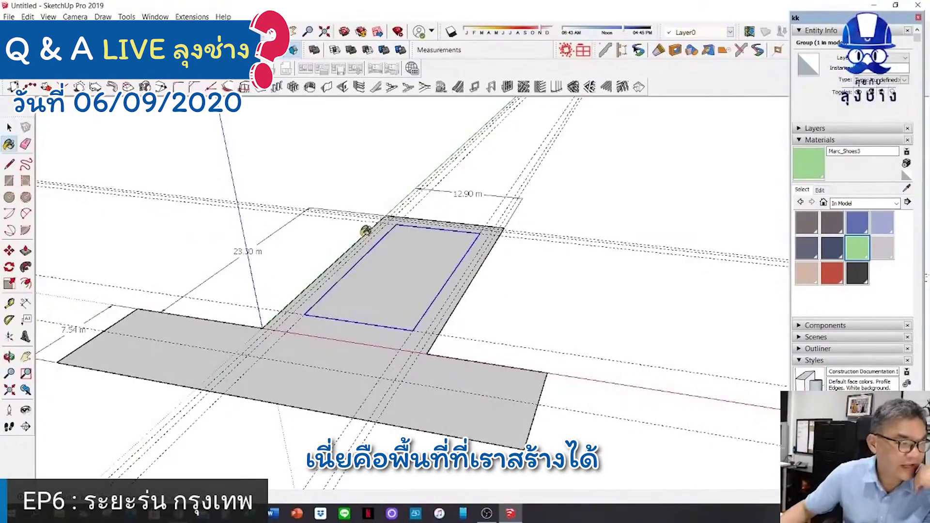
- Paint the new buildable-area rectangle with the green Marc_Shoes3 material
key("b")
left_click(430, 257)
key("space")
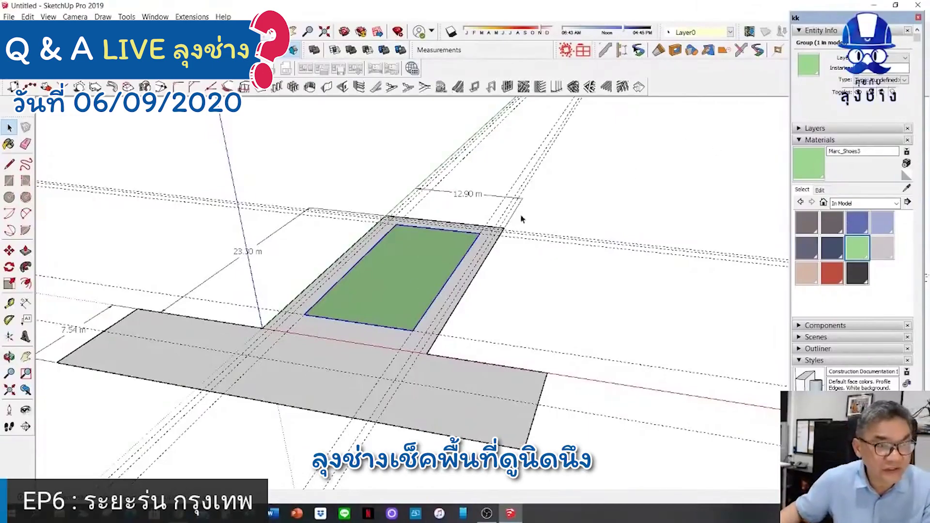
- Open the green group to check the area of its face, and return to the whole model
key("Return")
left_click(726, 236)
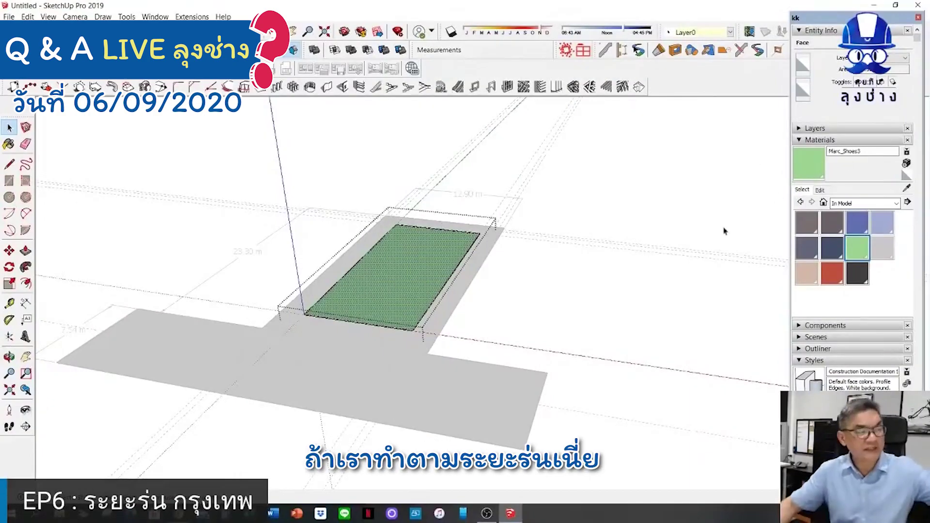
left_click(573, 261)
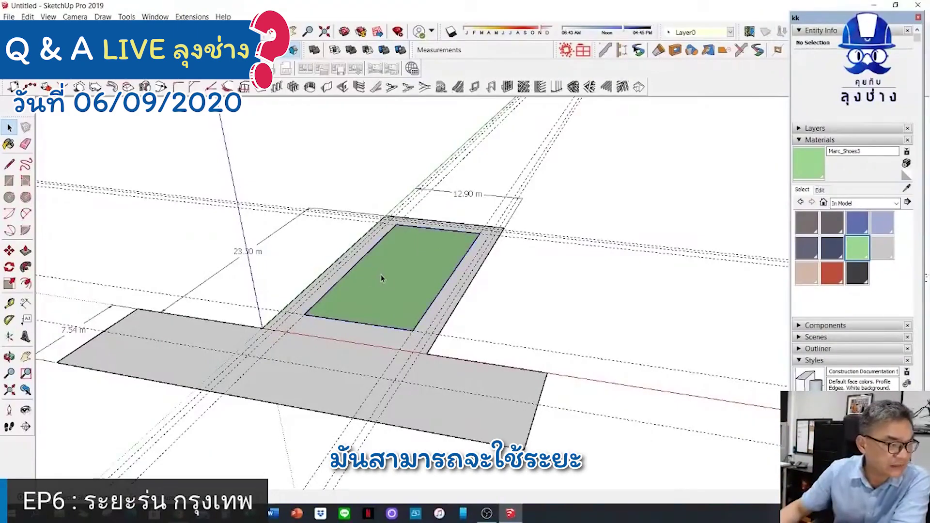
left_click(331, 295)
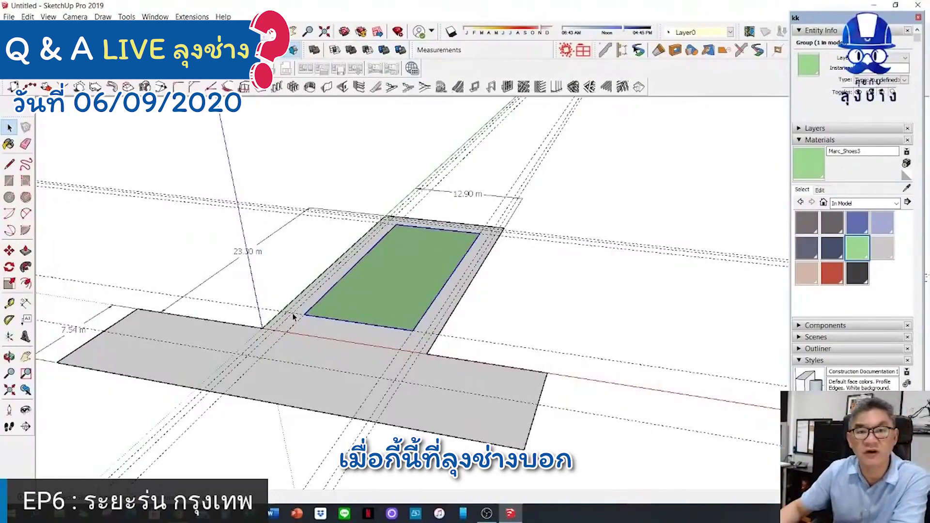